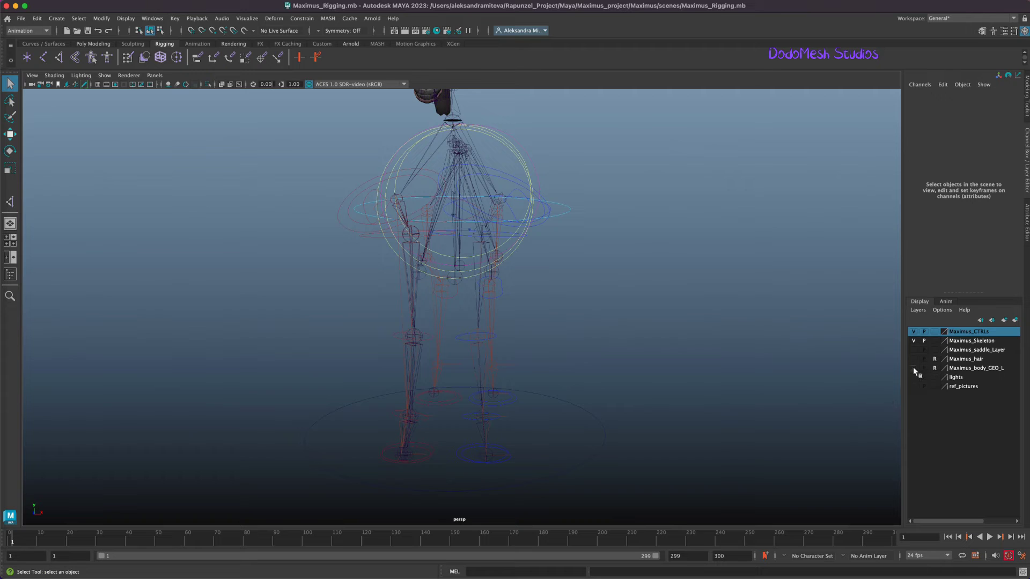
Step: Show the Maximus_body_GEO_L layer so the horse mesh appears, then zoom out and orbit
click(914, 368)
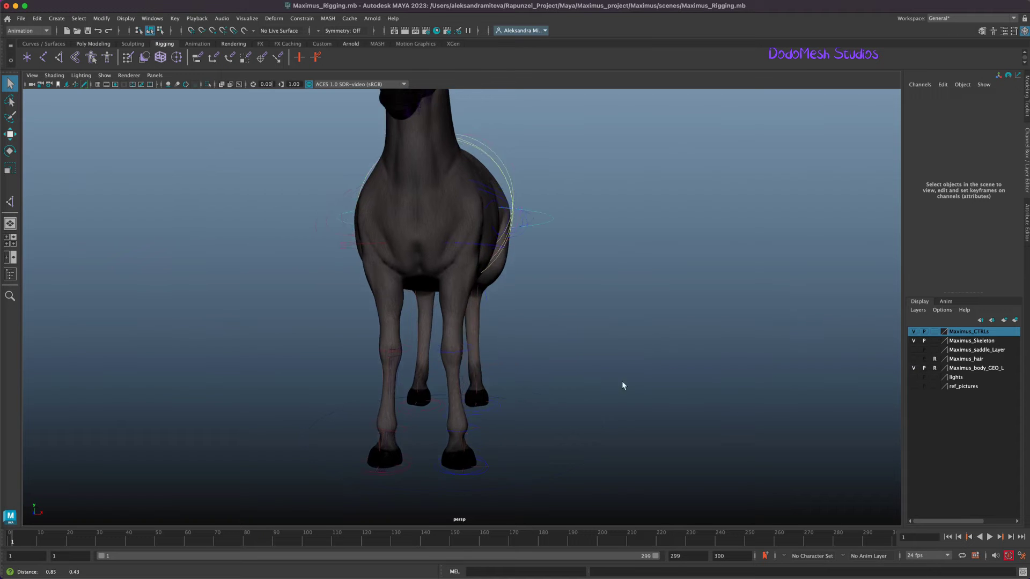
scroll(623, 381, down, 3)
mouse_move(646, 436)
alt+mouse_down()
mouse_move(616, 442)
mouse_move(648, 430)
alt+mouse_up()
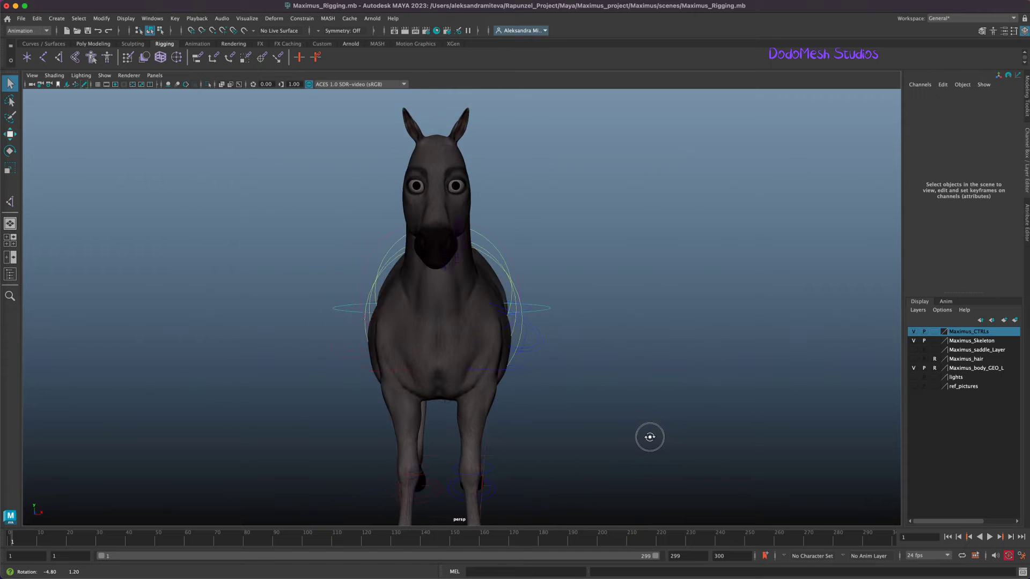
Step: Import FK_IK_switch.ma from the scenes folder into the horse rig scene
click(21, 18)
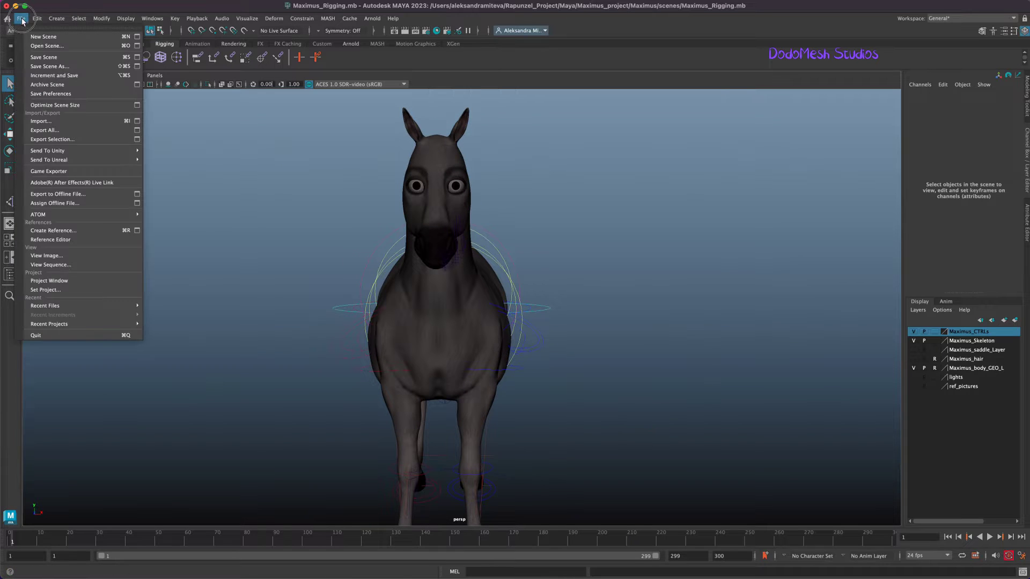
click(61, 122)
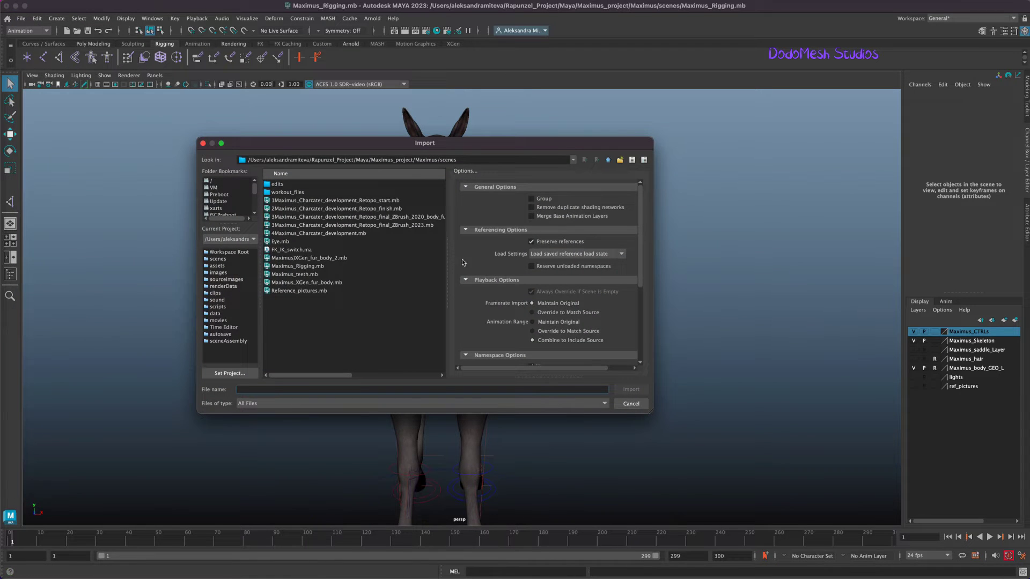
click(299, 250)
click(631, 389)
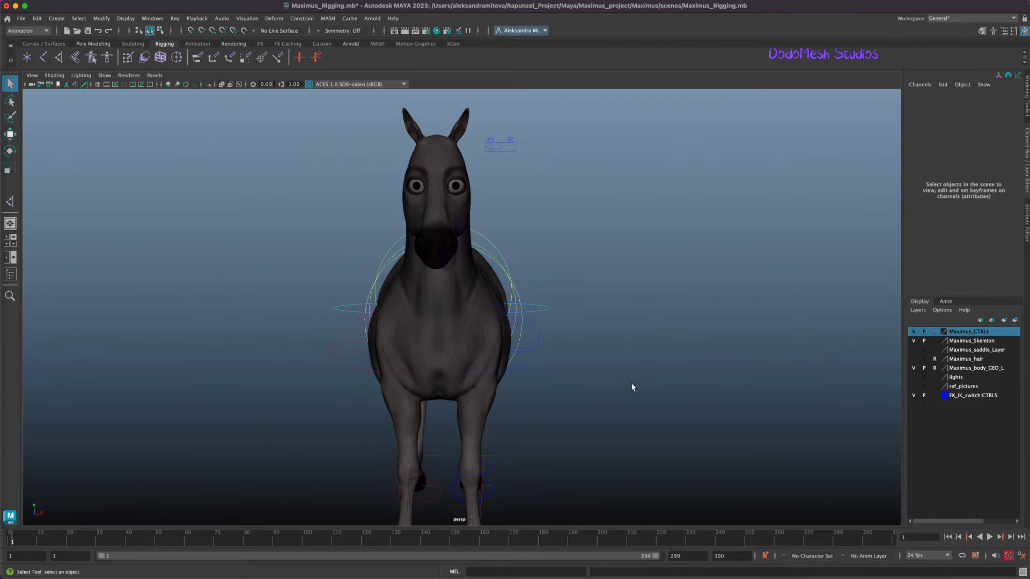
click(152, 19)
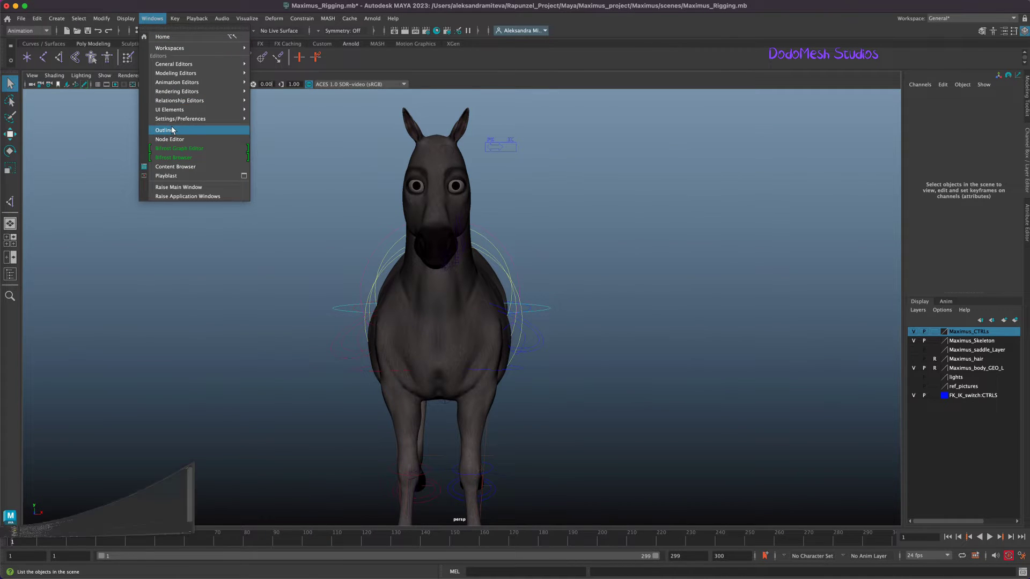
Step: Open the Outliner and select FK_IK_switch:CTRL_Main
click(161, 137)
drag(671, 103, 742, 99)
scroll(827, 386, down, 2)
scroll(827, 386, down, 2)
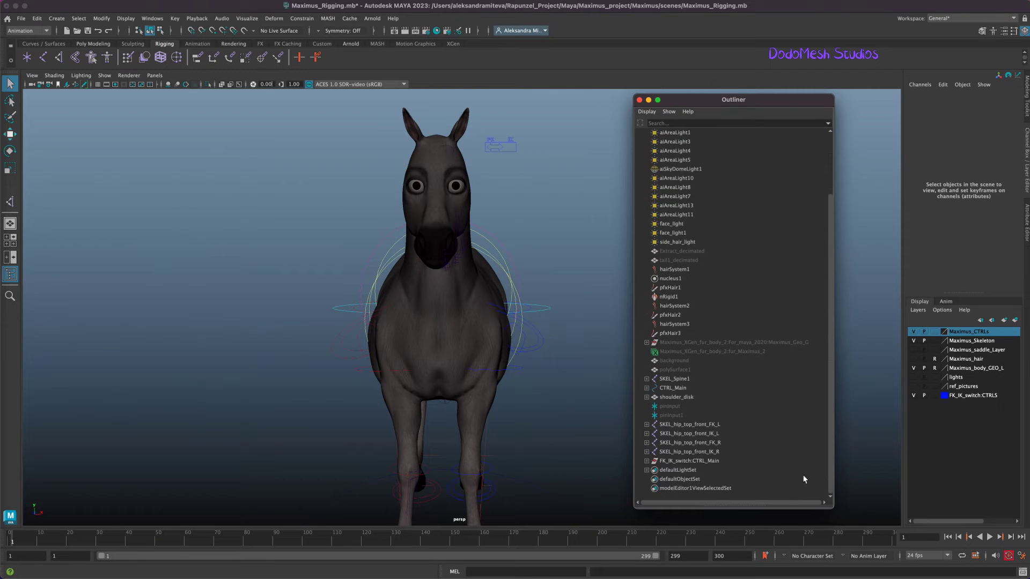
click(689, 462)
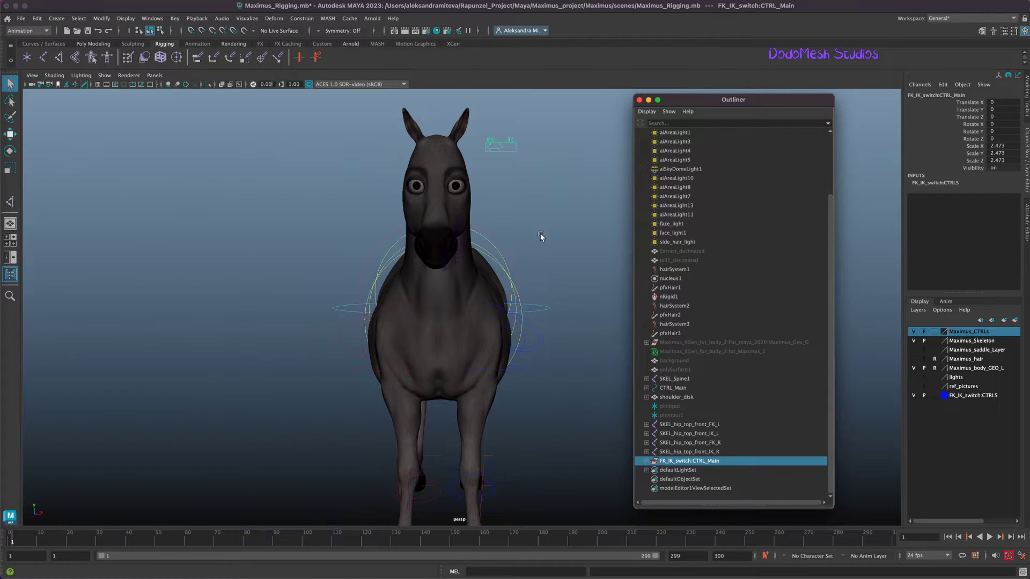
Step: With the Move tool active, centre the pivot on FK_IK_switch:CTRL_Main
key(w)
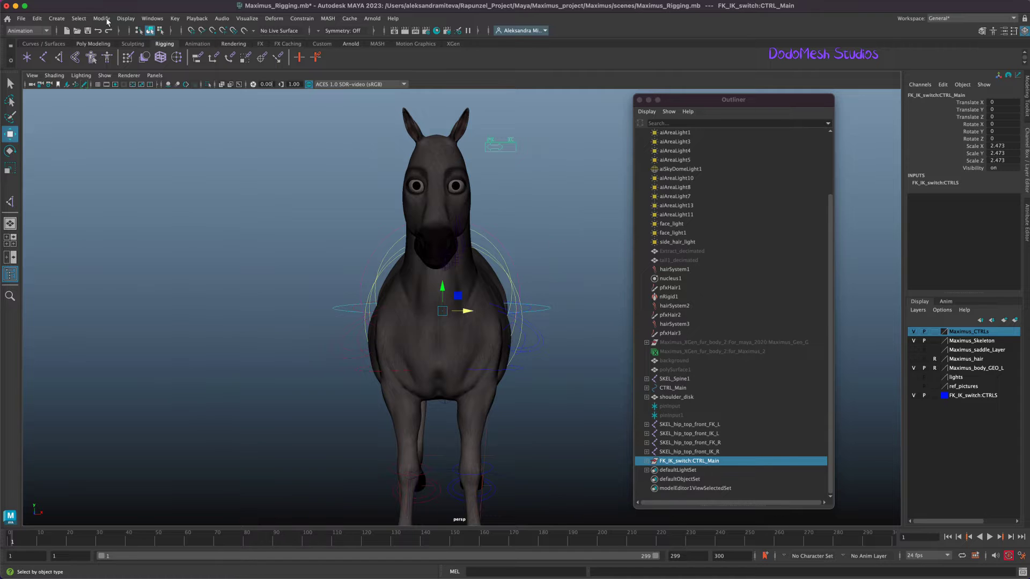
click(102, 18)
click(131, 88)
Step: Scale the switch control up to about 6.8 and move it along X and Y
key(r)
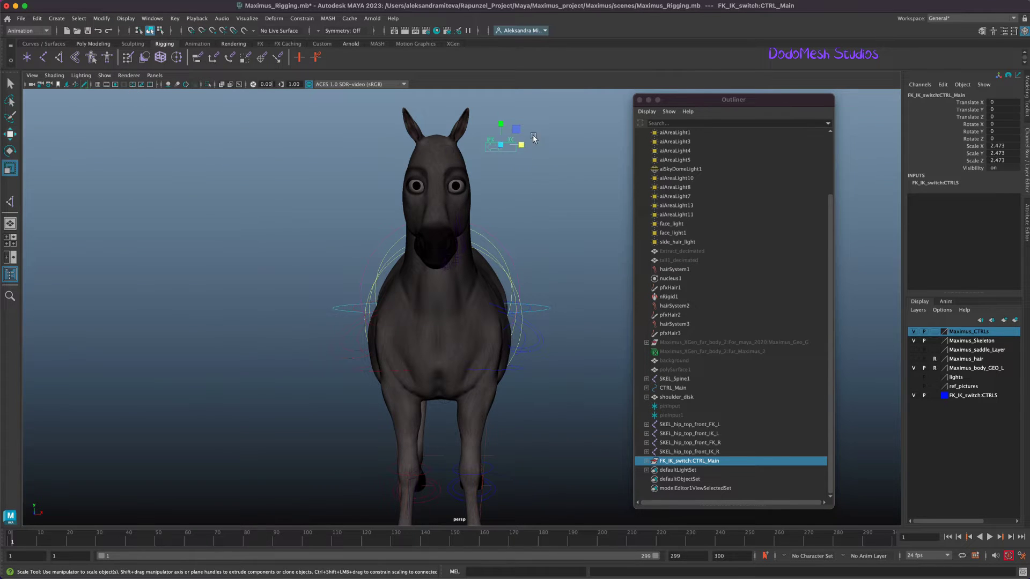
drag(503, 147, 530, 131)
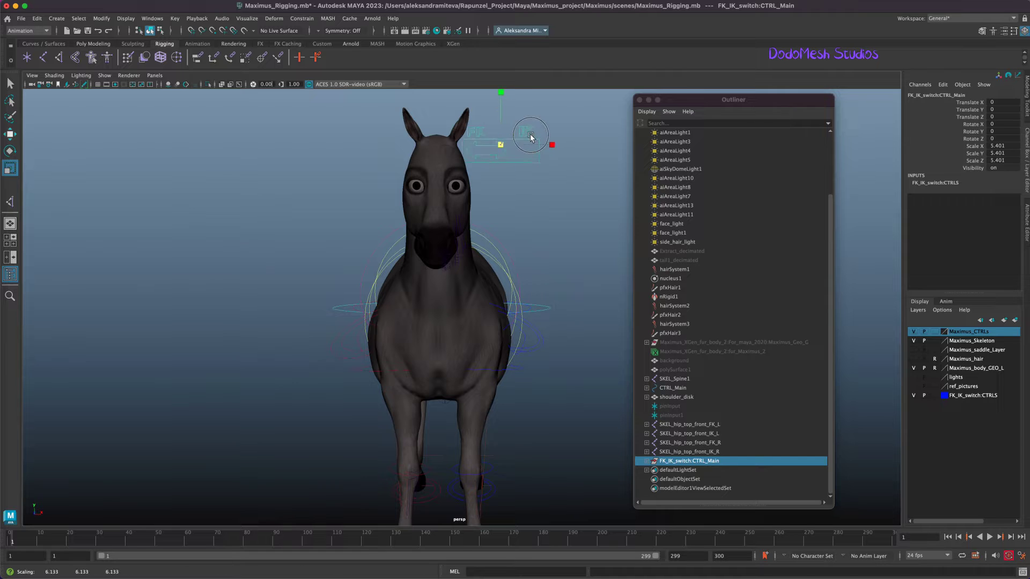
key(w)
mouse_move(515, 144)
mouse_down()
mouse_move(546, 119)
mouse_move(546, 194)
mouse_up()
mouse_move(591, 397)
alt+mouse_down()
mouse_move(577, 425)
mouse_move(533, 427)
alt+mouse_up()
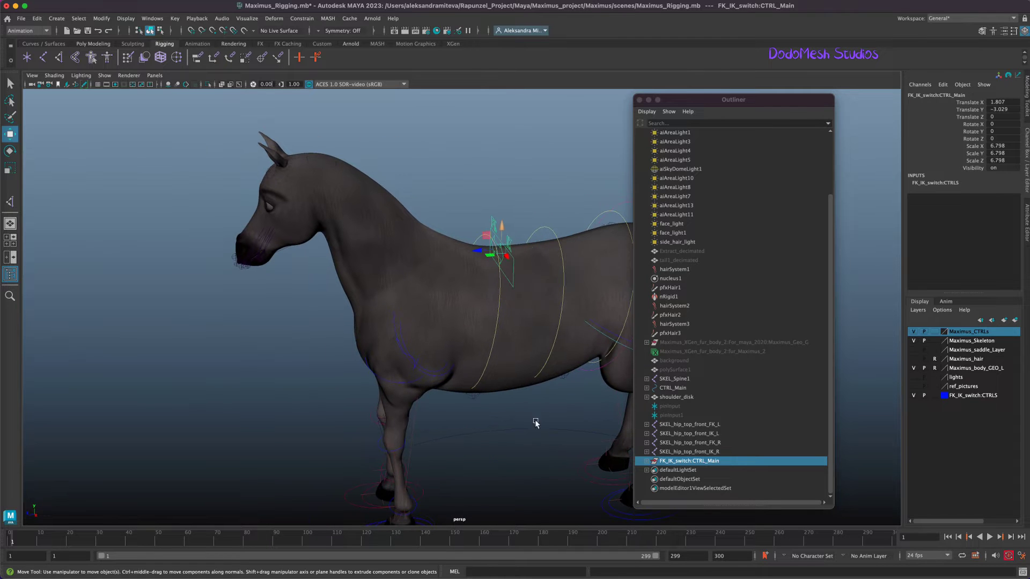
Step: Position the switch control at translate 1.617, -3.029, 5.089 beside the horse's head
drag(429, 254, 387, 276)
mouse_move(499, 474)
alt+mouse_down()
mouse_move(545, 467)
mouse_move(506, 455)
alt+mouse_up()
drag(406, 253, 353, 277)
alt+drag(505, 467, 546, 454)
mouse_move(575, 215)
alt+mouse_down()
mouse_move(593, 219)
mouse_move(567, 210)
alt+mouse_up()
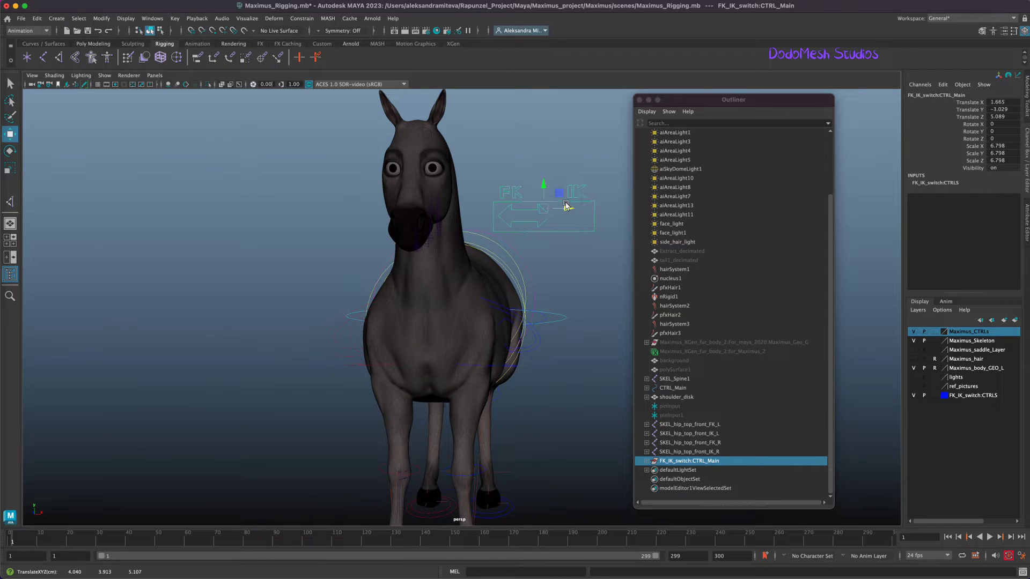
alt+drag(564, 422, 569, 424)
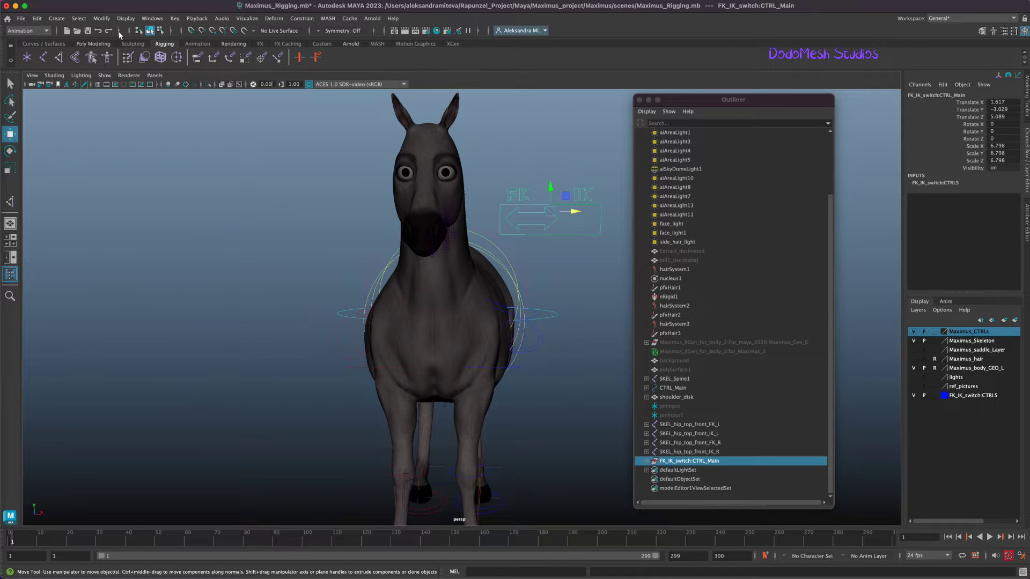
click(102, 18)
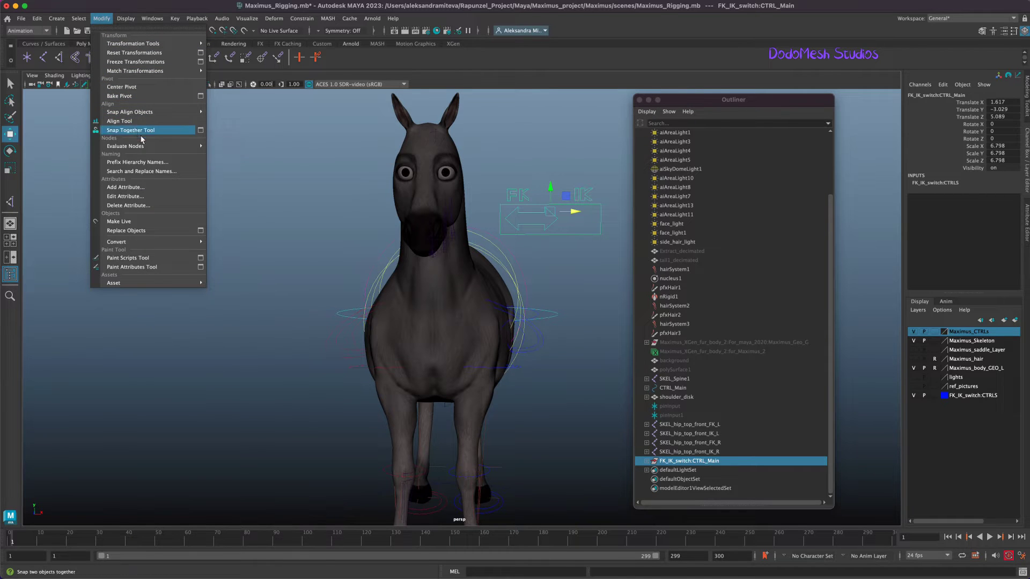
Step: Freeze CTRL_Main's transformations and expand its hierarchy to select CTRL_FK_IK_L_switch_G
click(155, 62)
click(647, 461)
click(652, 461)
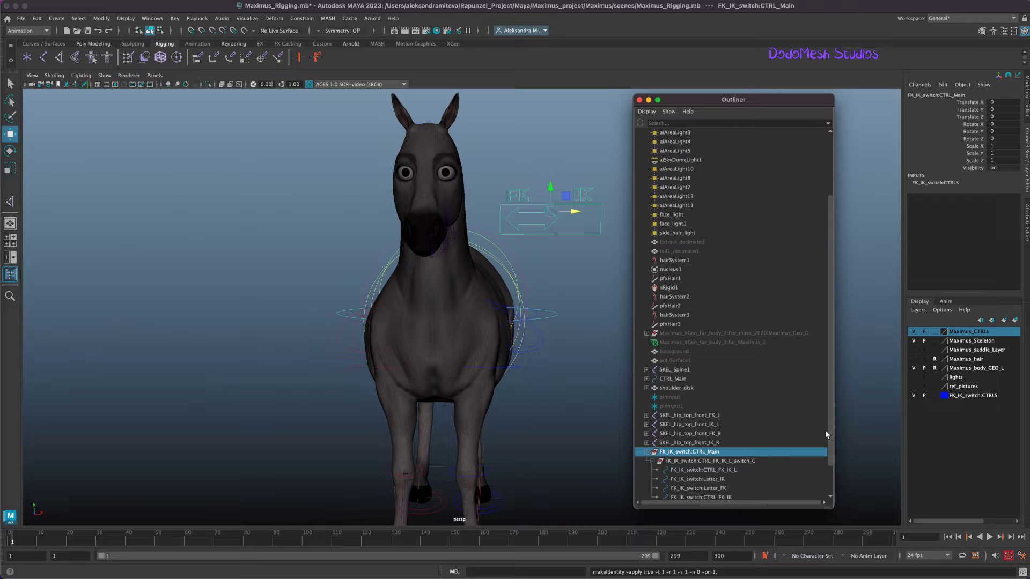
scroll(826, 446, down, 2)
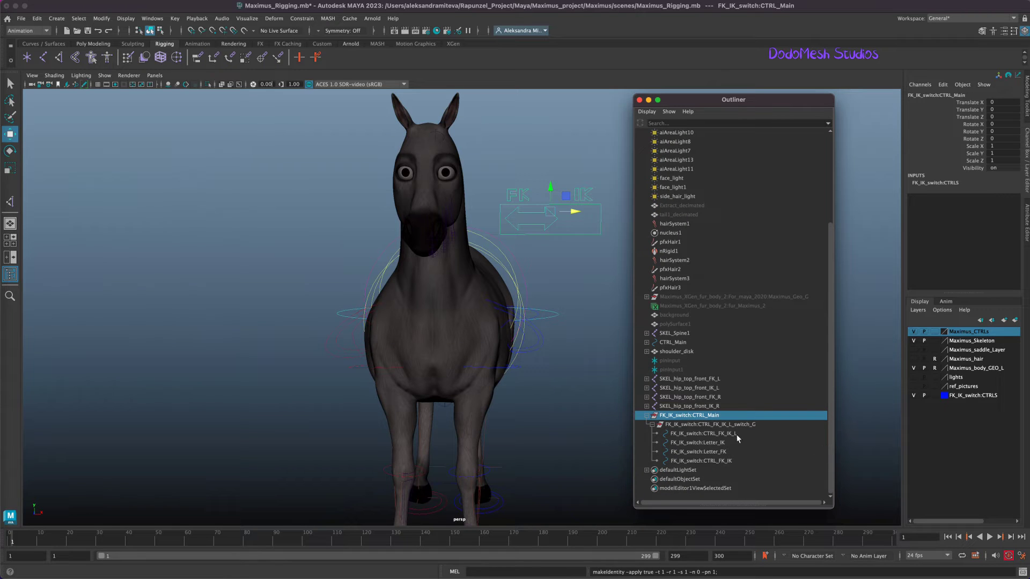
click(763, 425)
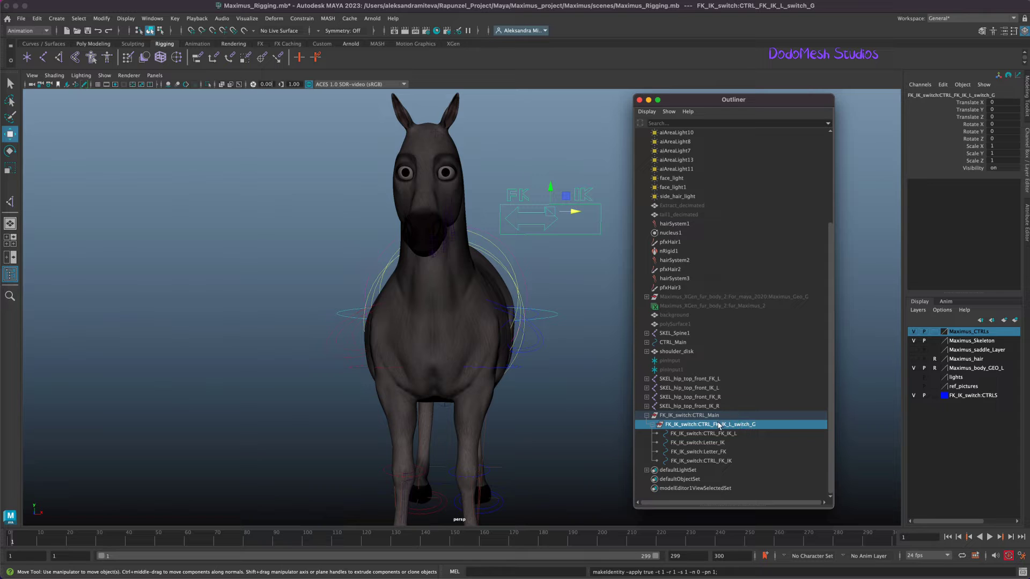
Step: Unparent CTRL_FK_IK_L_switch_G to the world and delete the empty FK_IK_switch:CTRL_Main
middle_drag(721, 428, 719, 413)
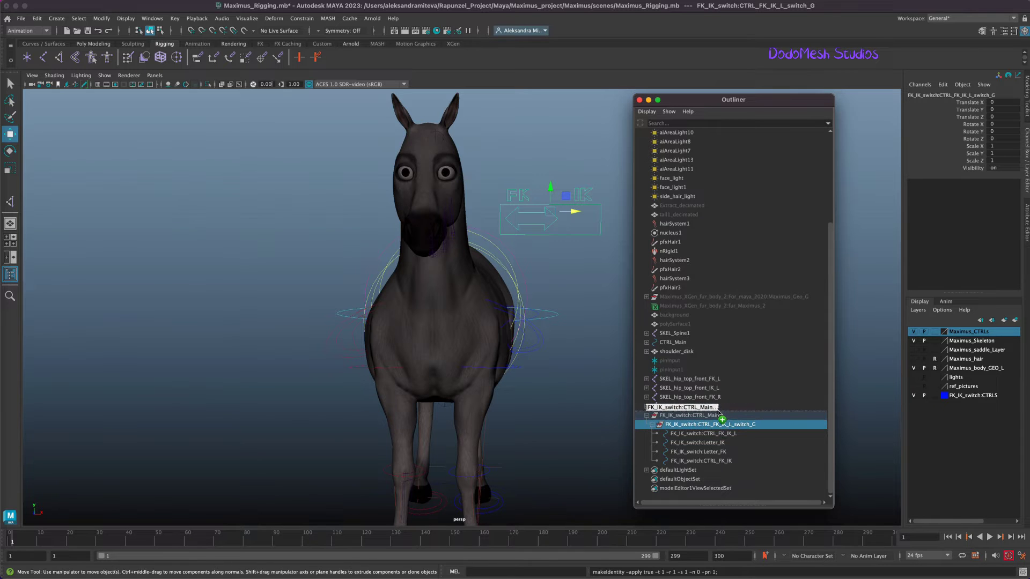
click(673, 462)
key(Delete)
click(694, 461)
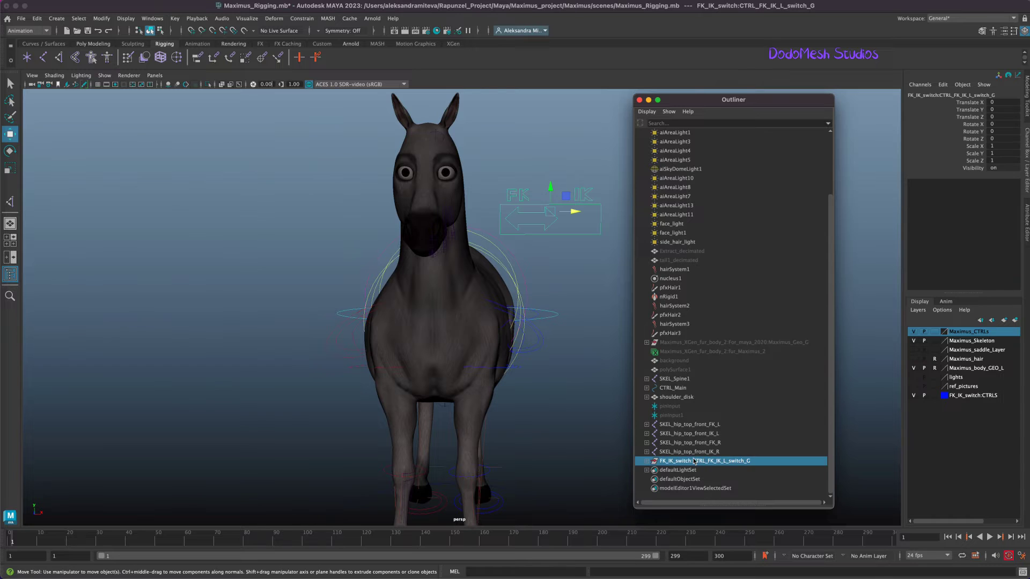
click(646, 461)
scroll(830, 440, down, 2)
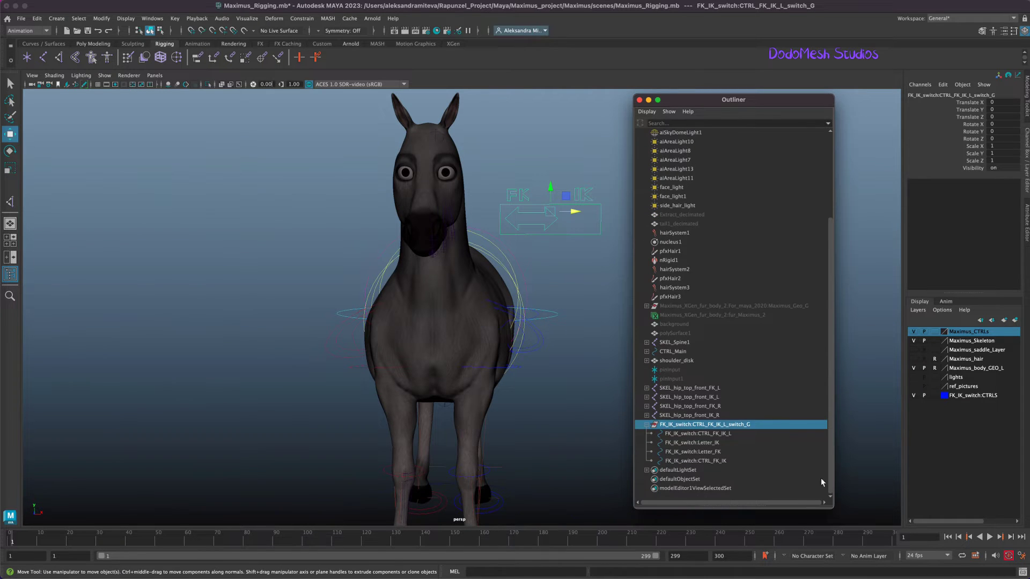
double_click(693, 425)
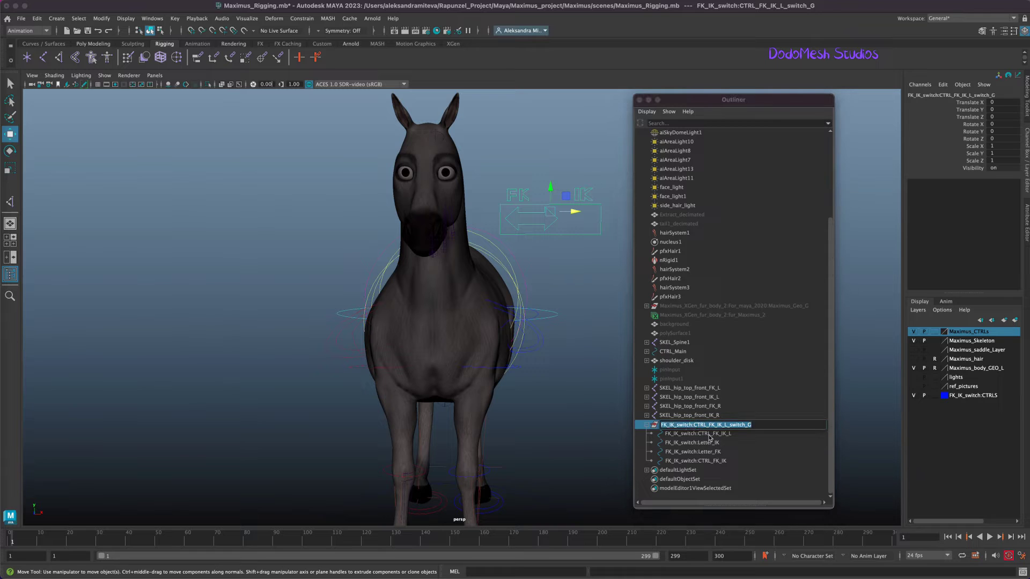
Step: Delete the FK_IK_switch: prefix from the switch group's name
drag(694, 425, 651, 426)
key(BackSpace)
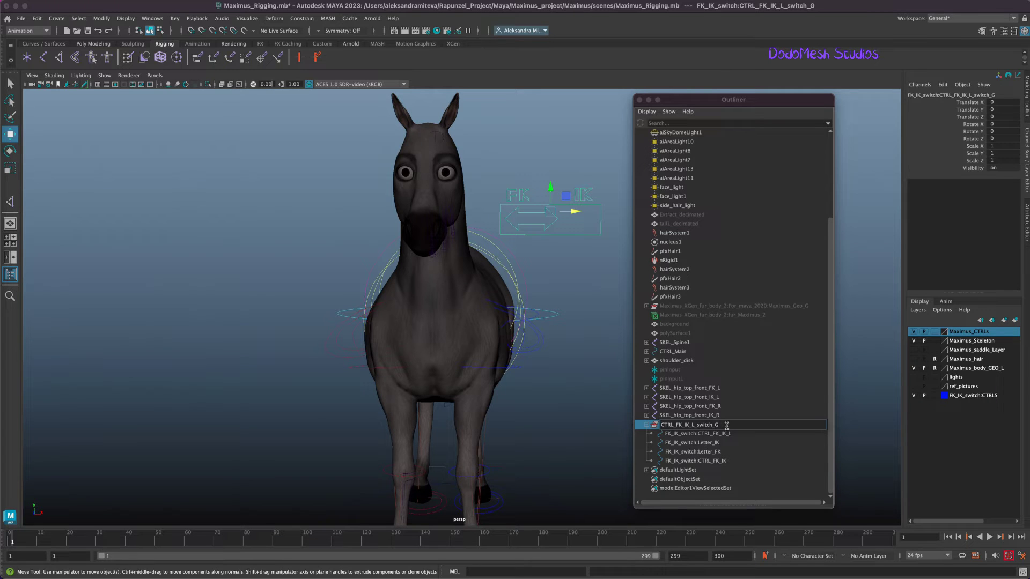
key(Return)
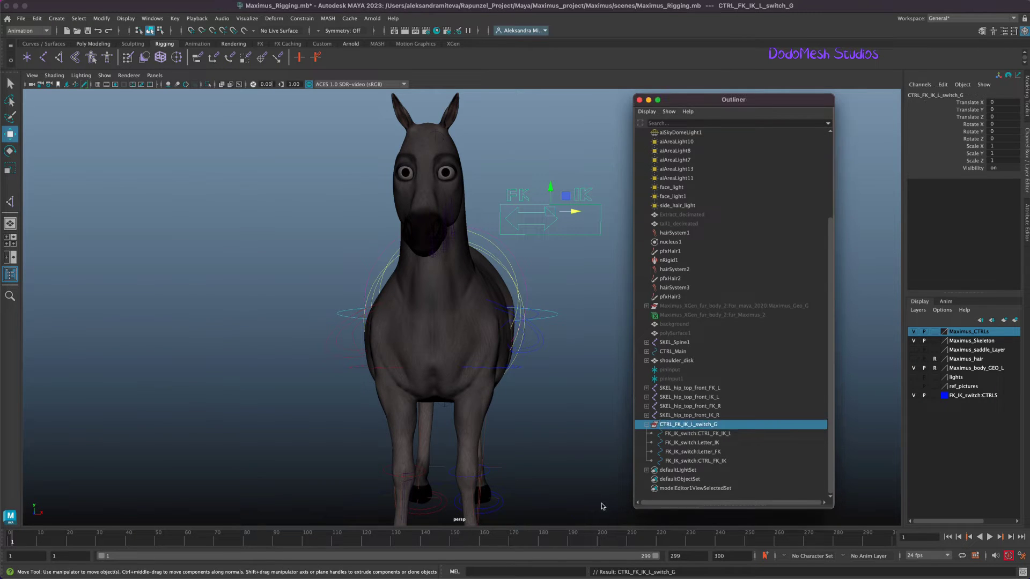
Step: Select the FK_IK_switch:CTRL_FK_IK_L curve and bring up its attributes
click(583, 479)
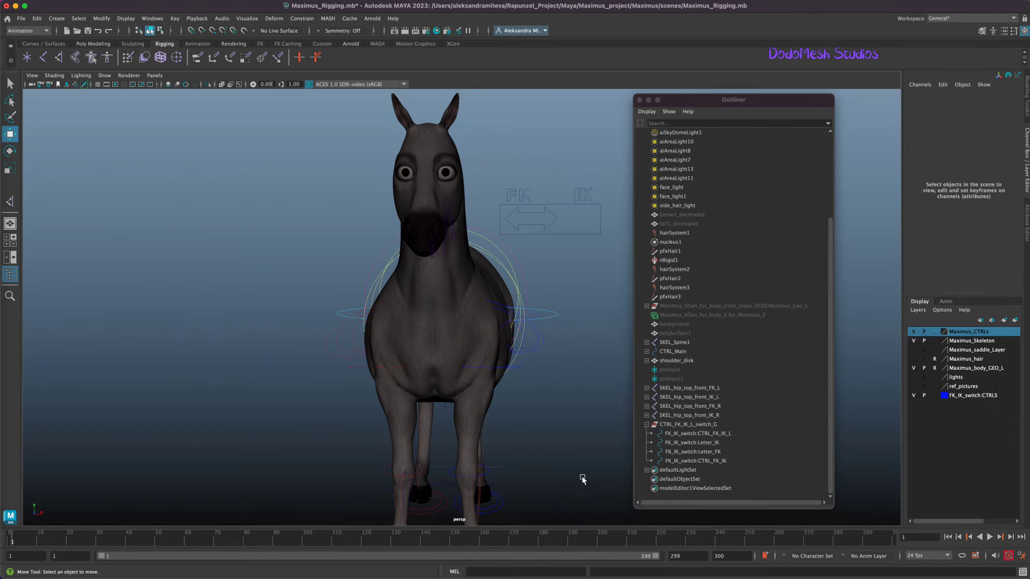
drag(504, 177, 599, 232)
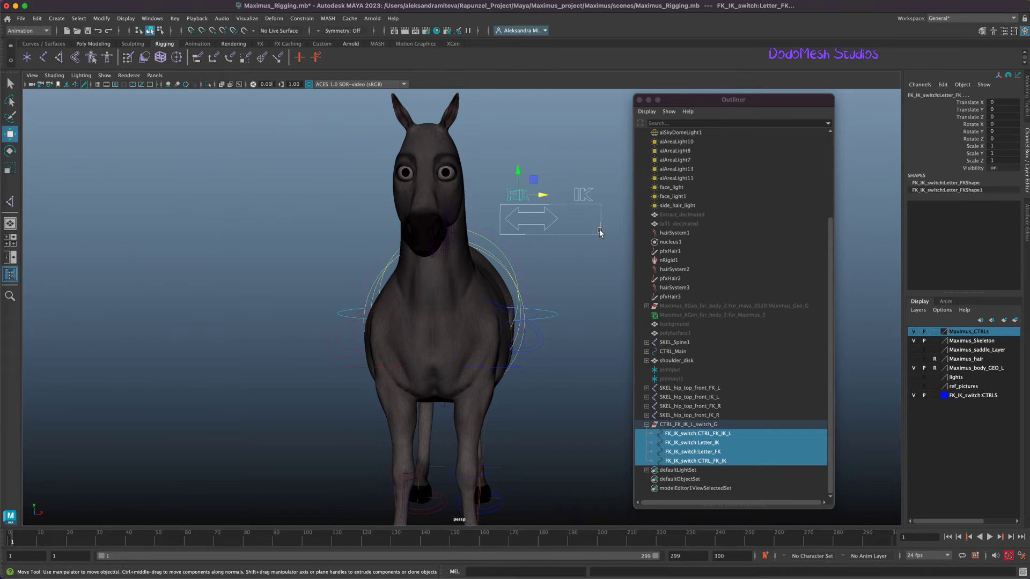
click(690, 436)
click(1026, 222)
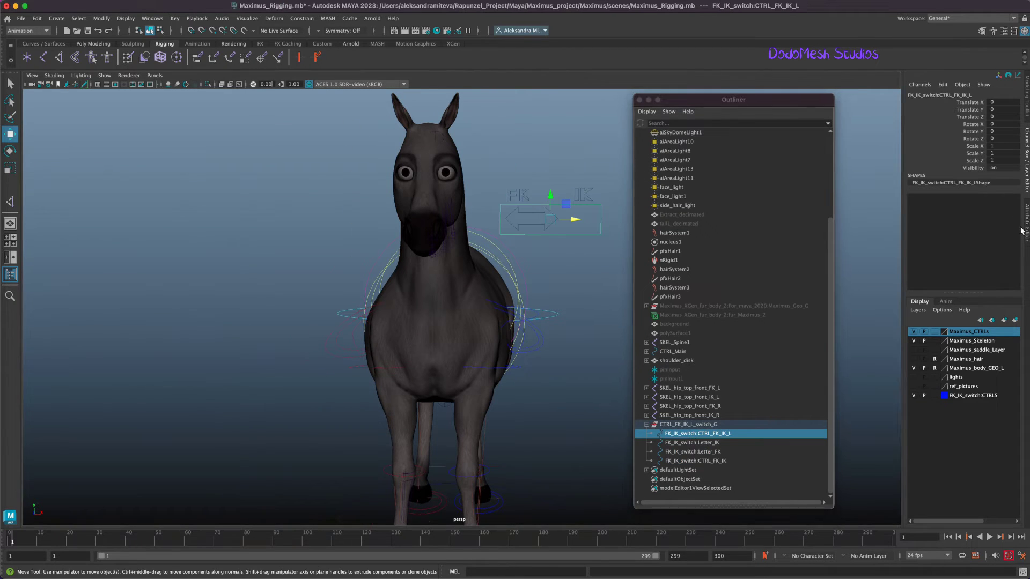
Step: Enable drawing overrides on CTRL_FK_IK_L's shape and set its colour index to blue
drag(733, 100, 674, 102)
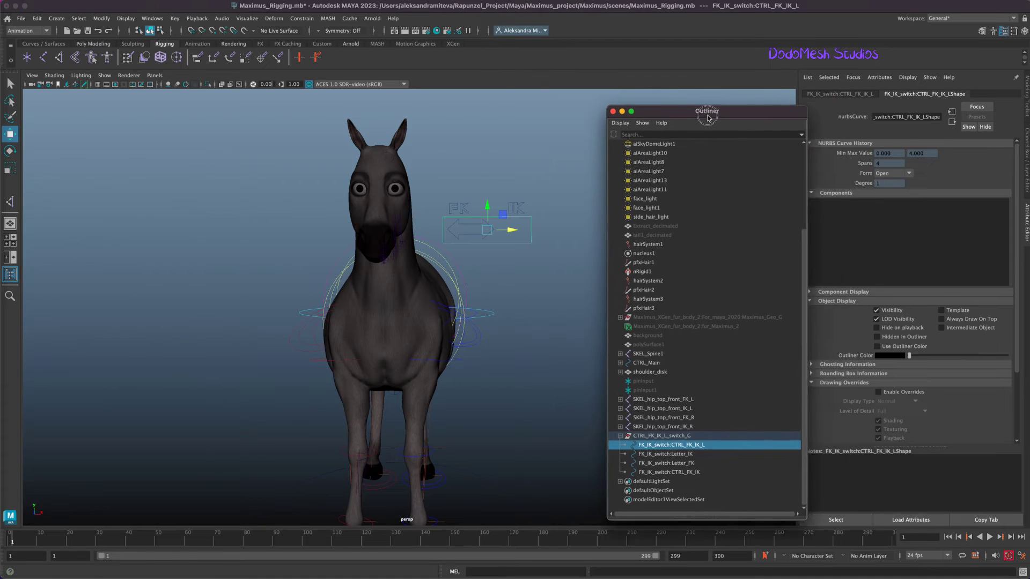
click(879, 393)
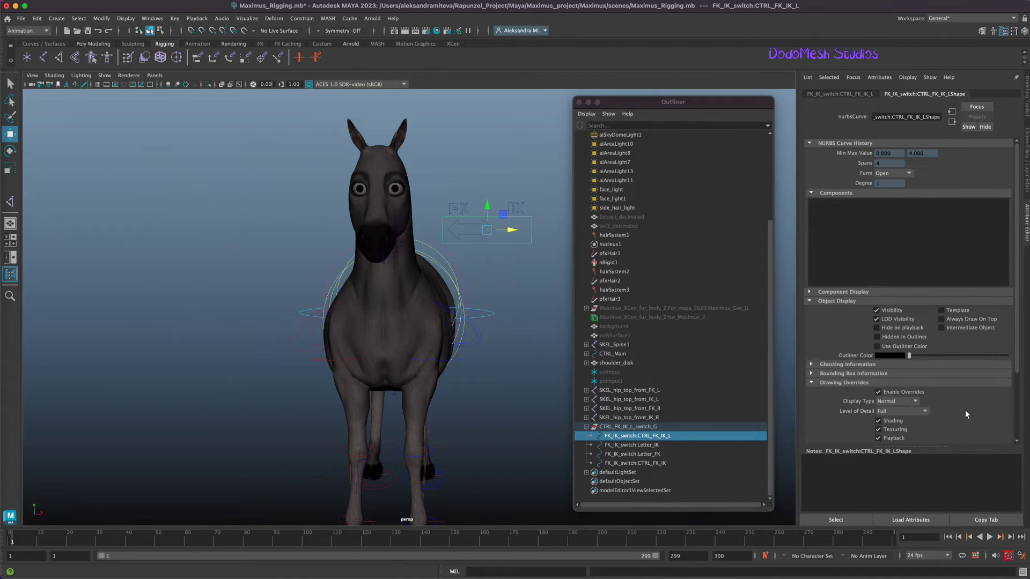
scroll(1019, 354, down, 2)
scroll(1020, 354, down, 2)
drag(911, 393, 929, 395)
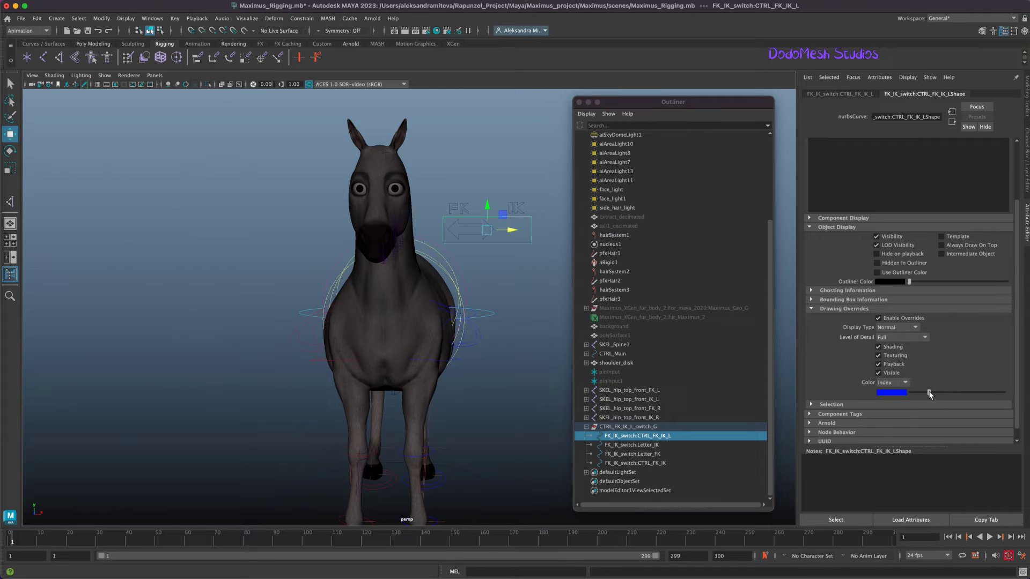
click(631, 445)
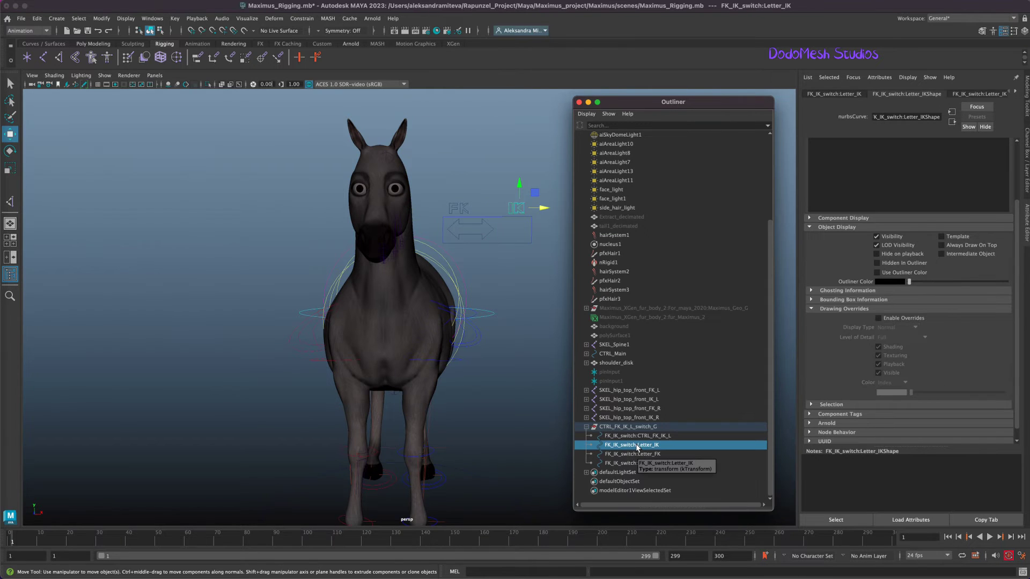
Step: Colour both Letter_IK curve shapes blue through enabled drawing overrides
click(878, 318)
drag(910, 393, 929, 395)
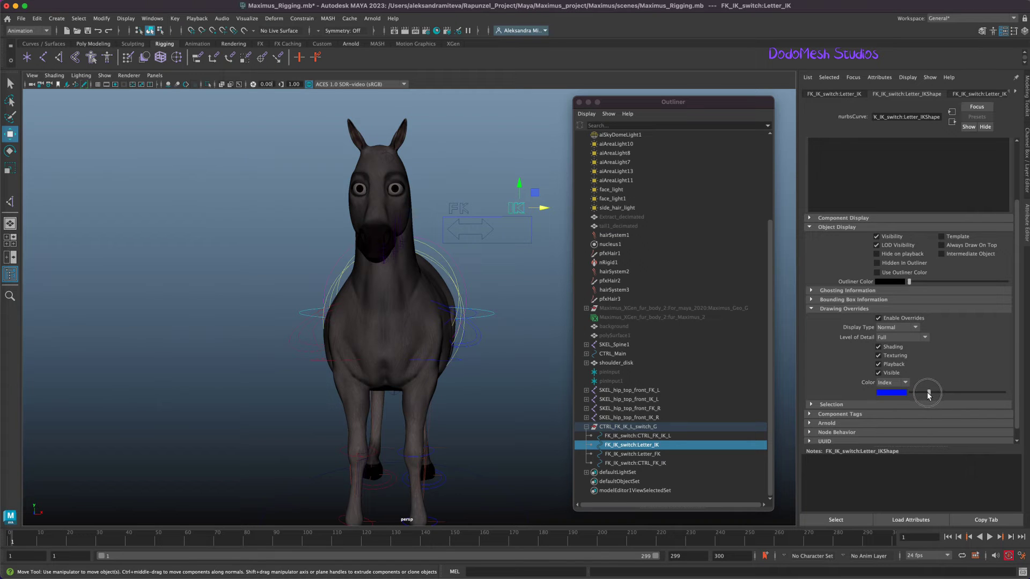
click(653, 454)
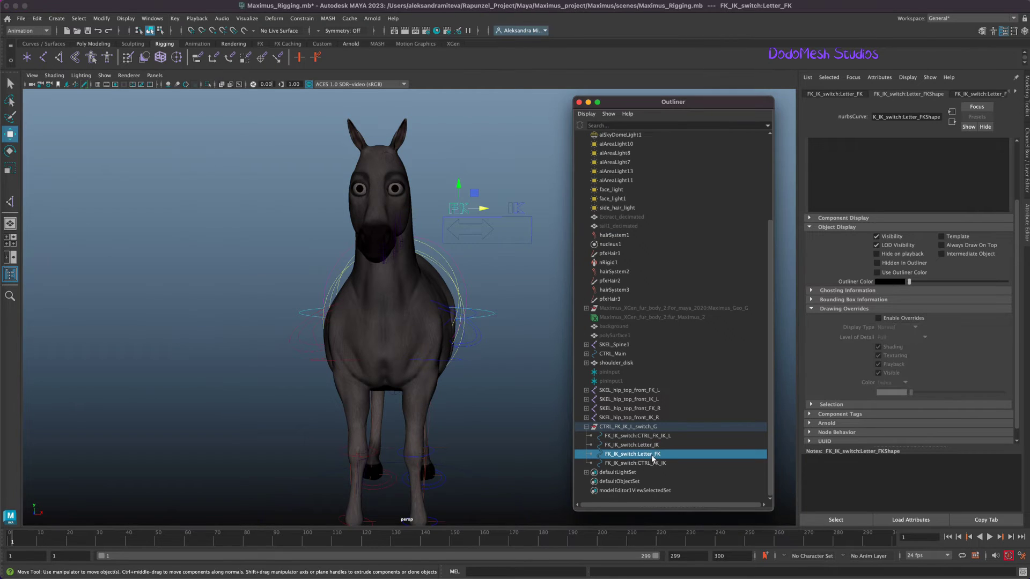
click(513, 210)
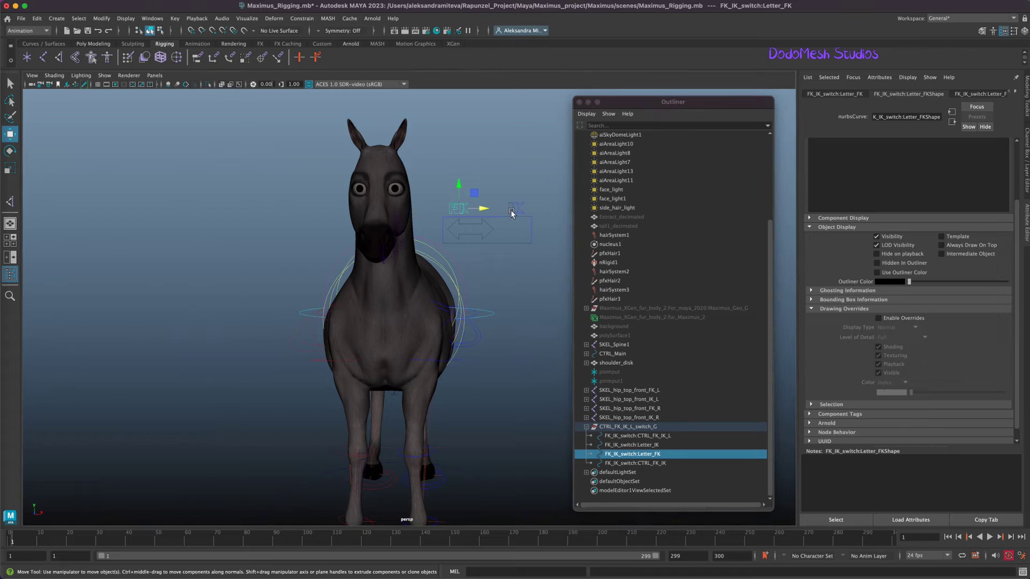
click(520, 213)
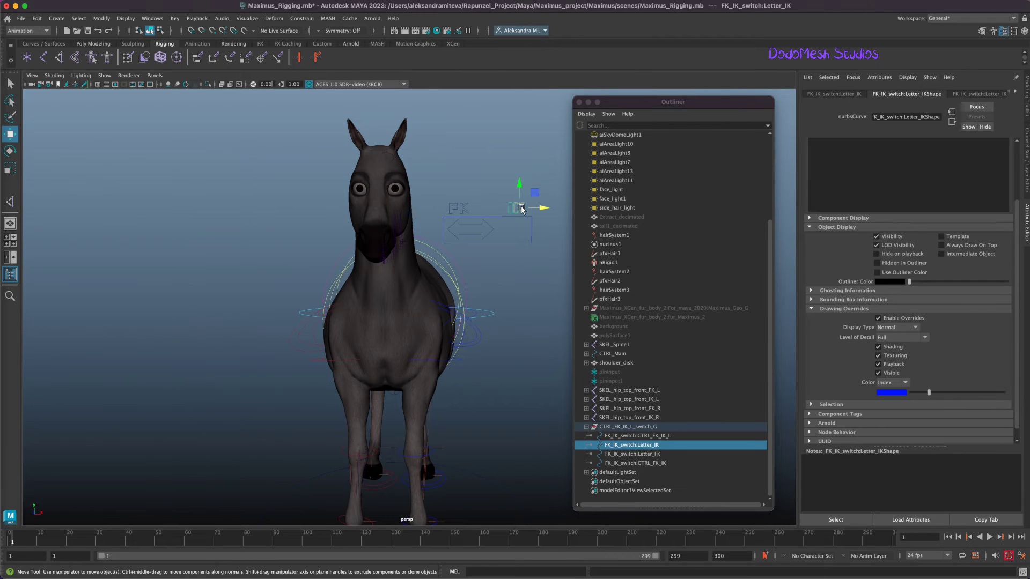
click(974, 95)
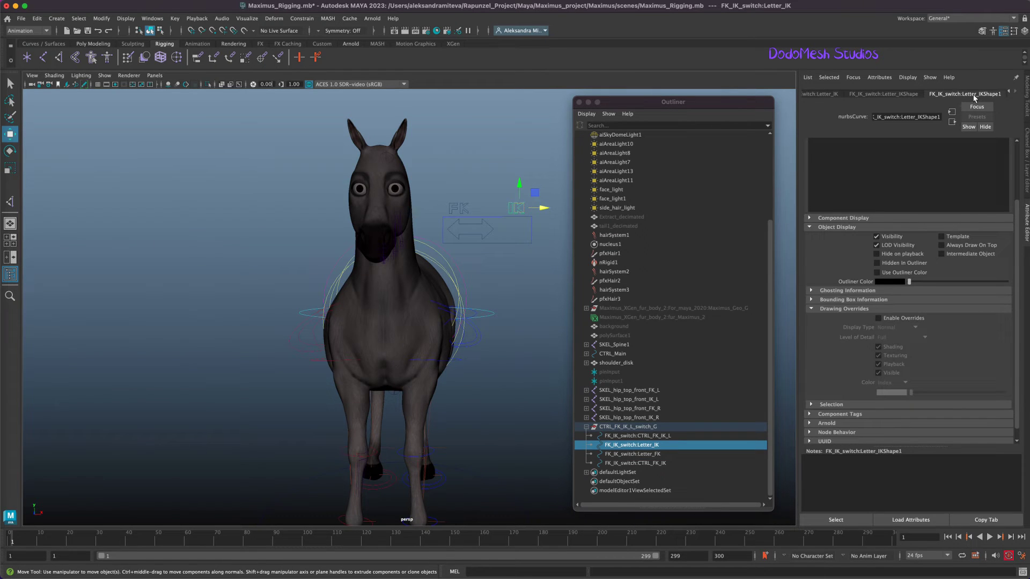
drag(911, 393, 930, 394)
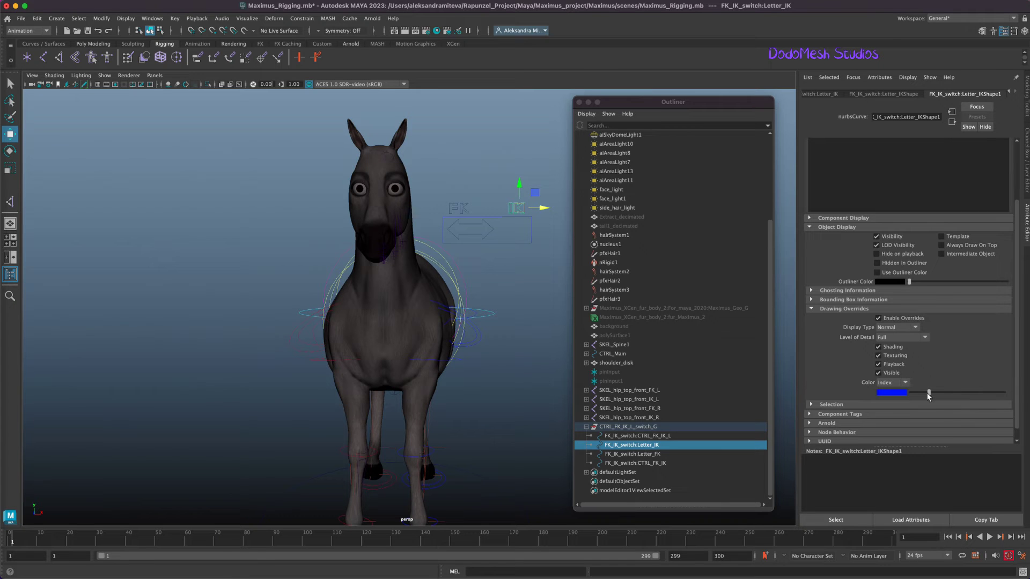
Step: Enable blue drawing overrides on both Letter_FK curve shapes
click(451, 207)
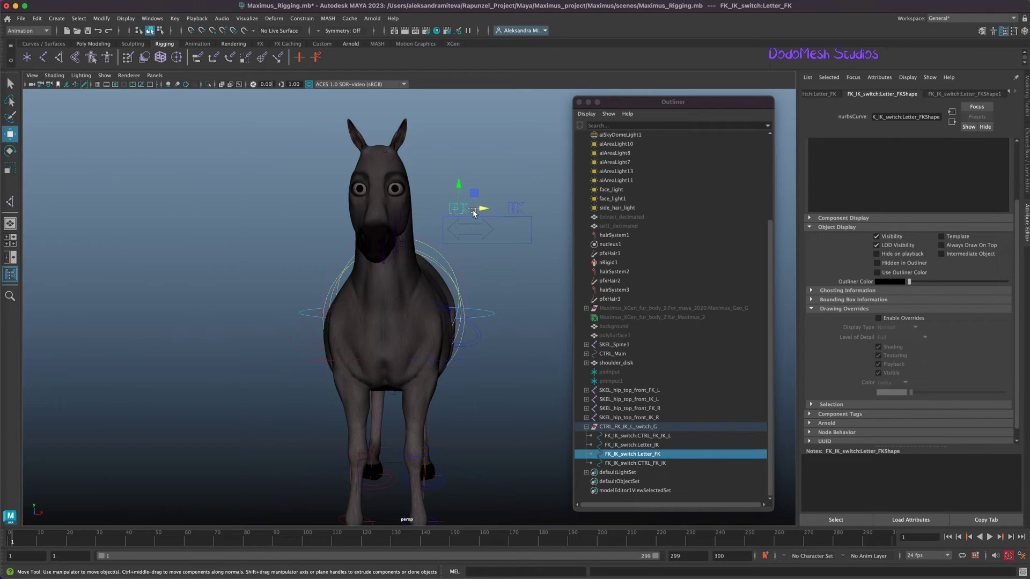
click(879, 318)
drag(911, 394, 930, 396)
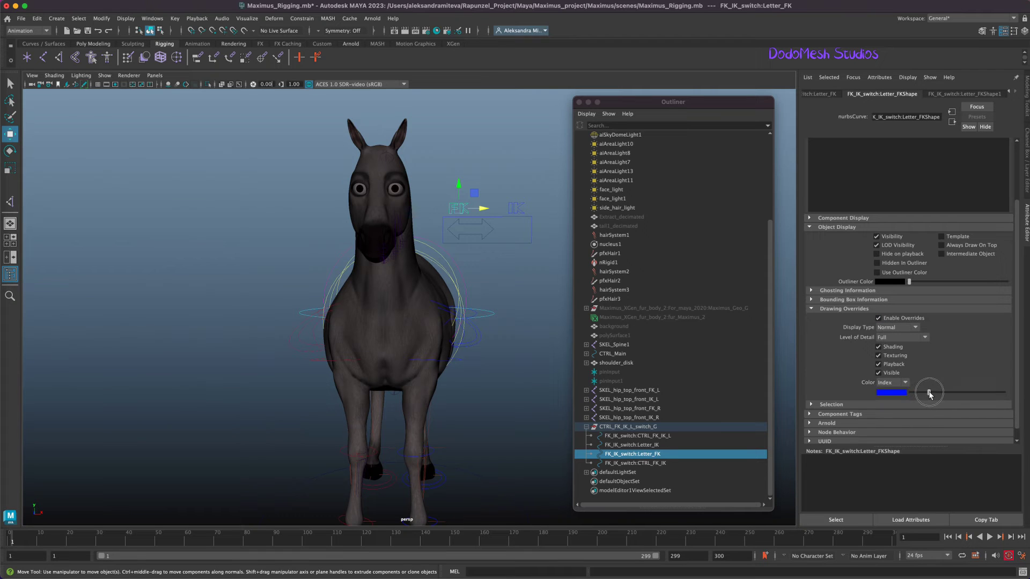
click(969, 95)
click(878, 319)
drag(911, 394, 928, 396)
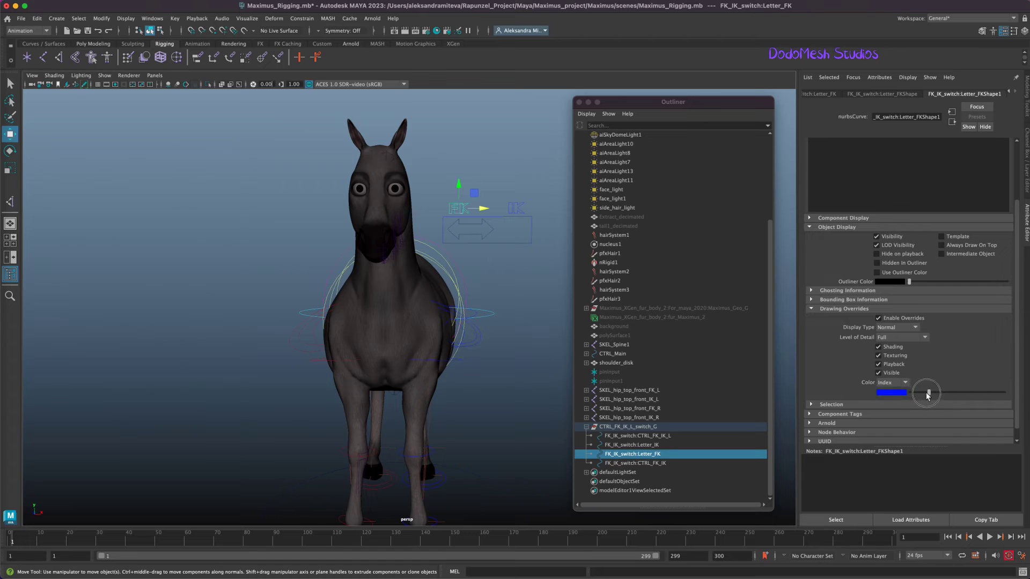
Step: Give the CTRL_FK_IK arrow control a blue drawing override, then deselect it
click(497, 234)
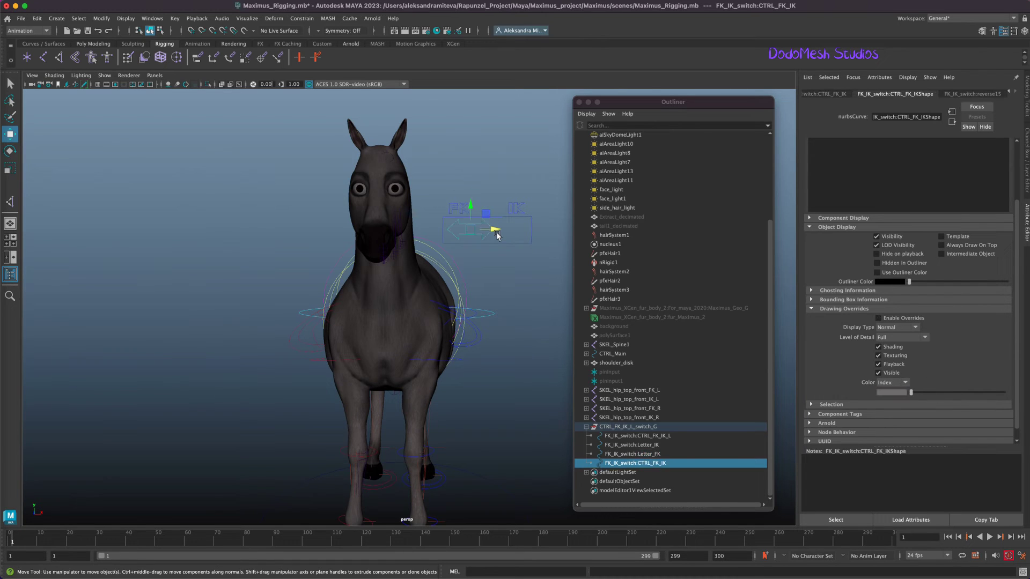
click(878, 319)
drag(911, 393, 930, 395)
click(517, 395)
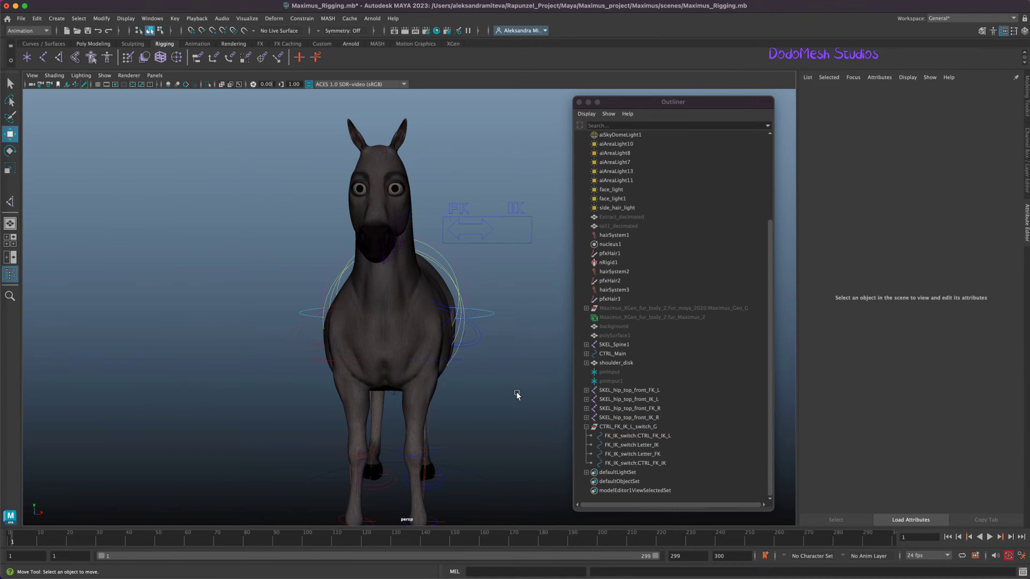
Step: Review the switch curves and show CTRL_FK_IK's shape attributes with its blue override
click(625, 436)
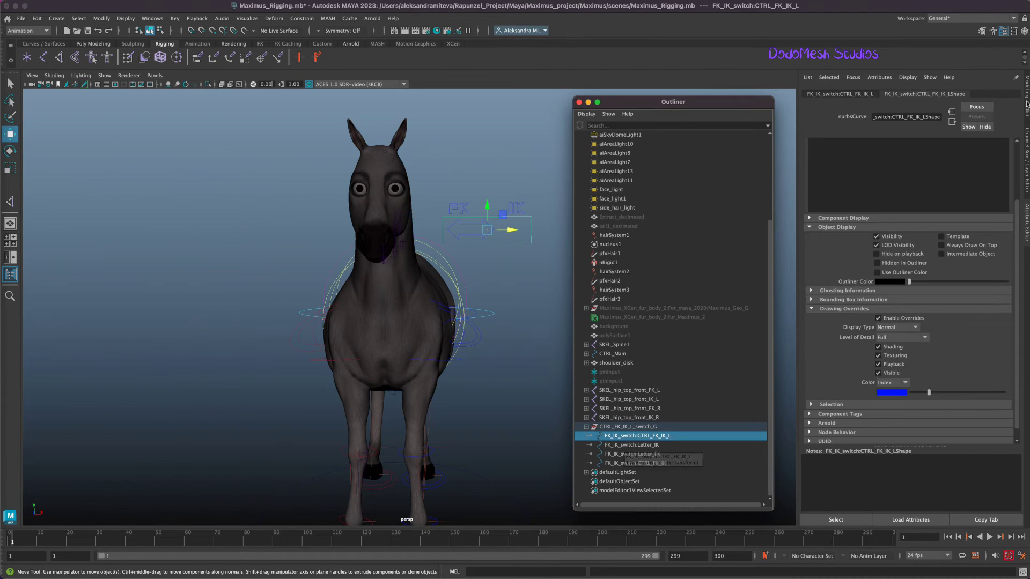
click(1025, 145)
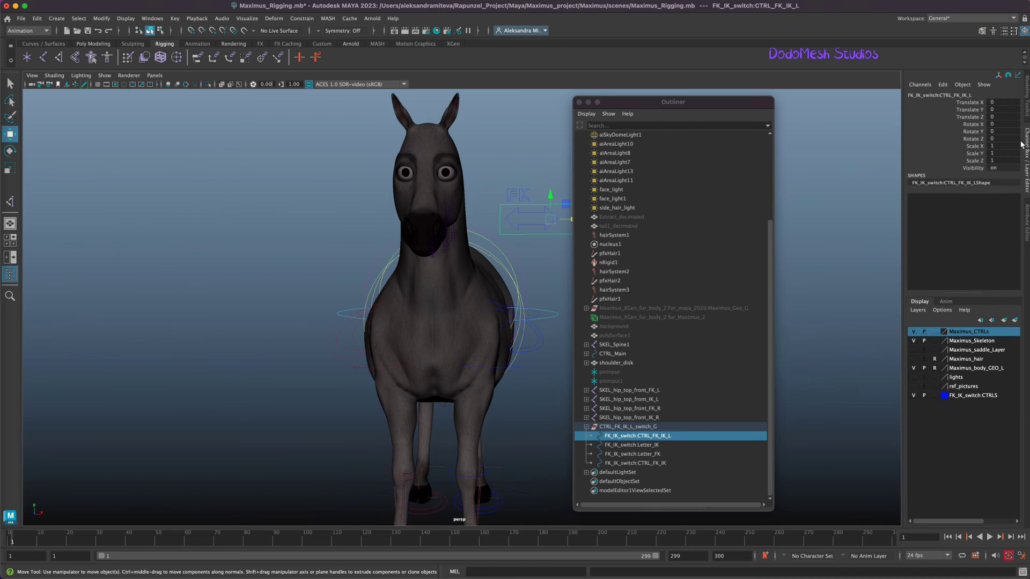
click(643, 445)
click(647, 454)
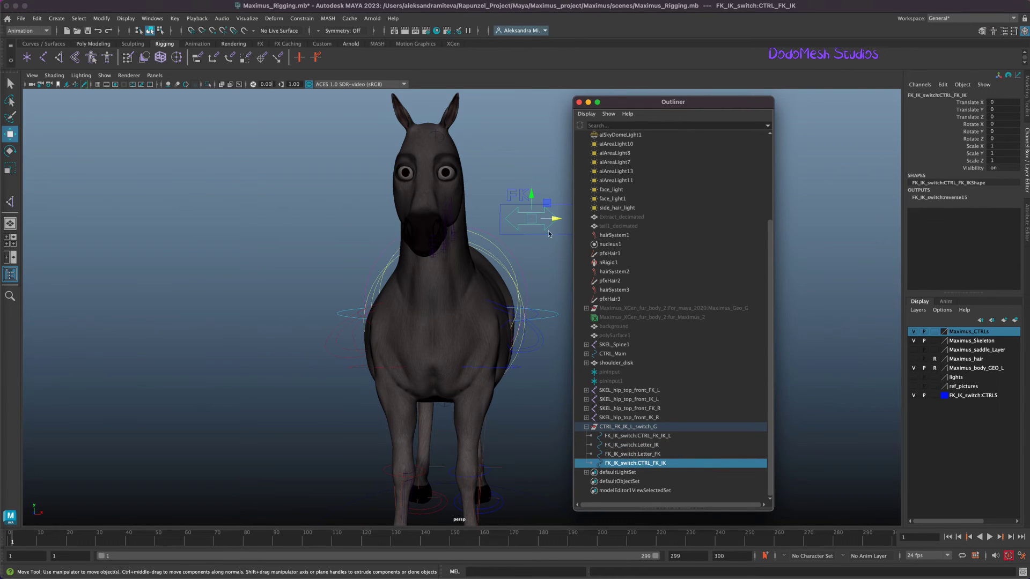
drag(676, 97, 733, 92)
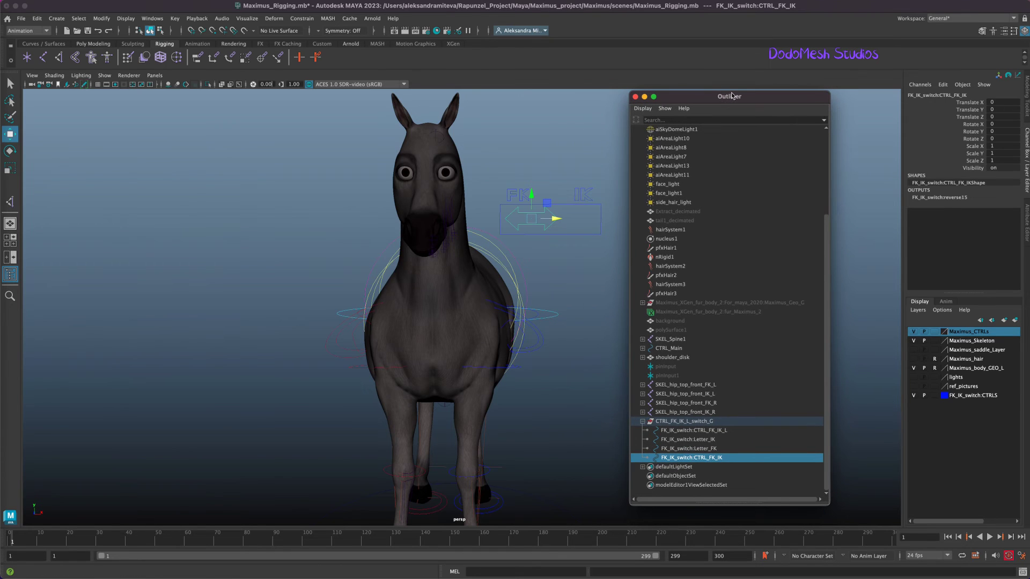
click(1027, 219)
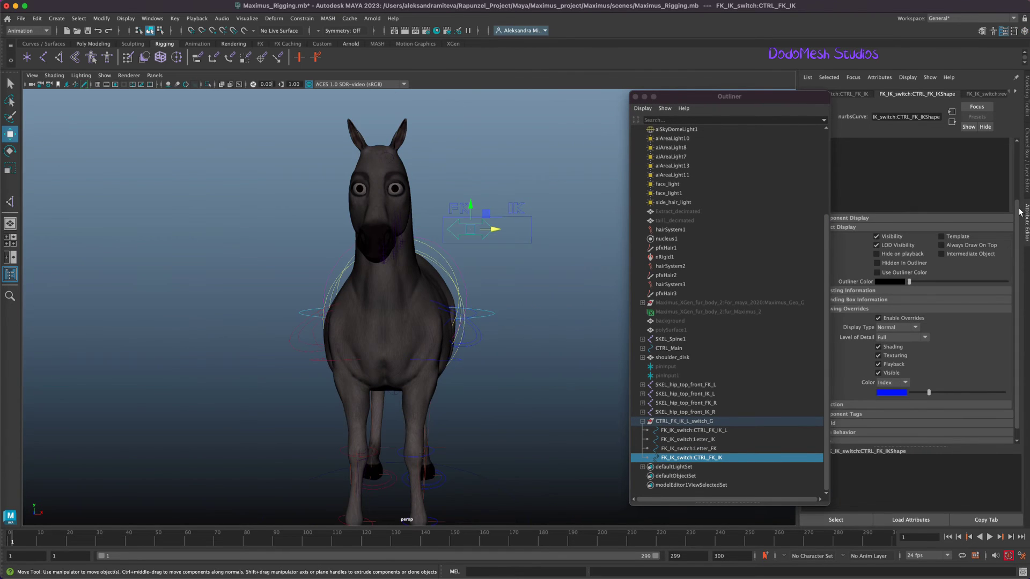
drag(748, 96, 693, 108)
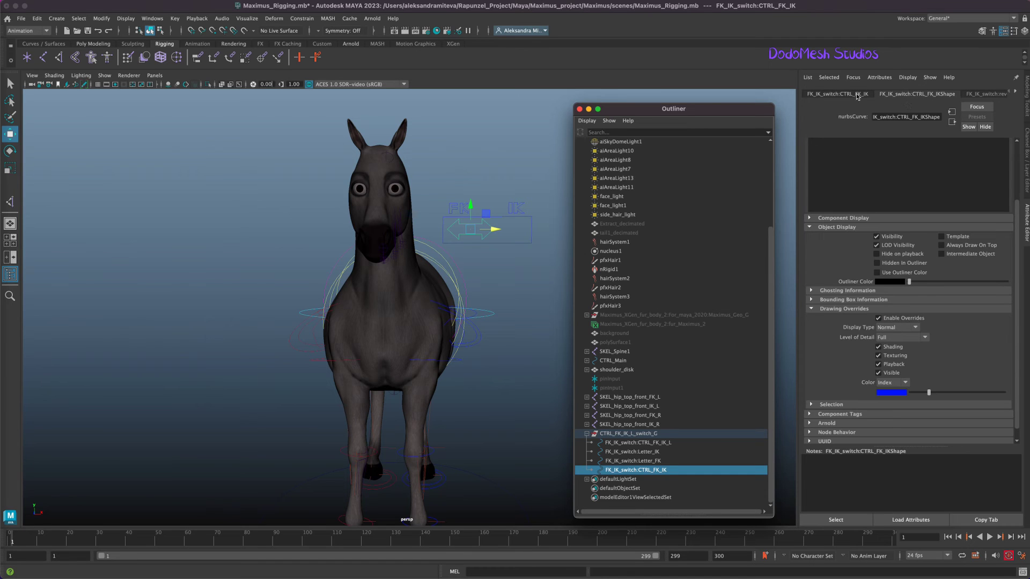
Step: Limit CTRL_FK_IK's translate X to min 0 and max 1, then slide the arrow right to test
click(843, 94)
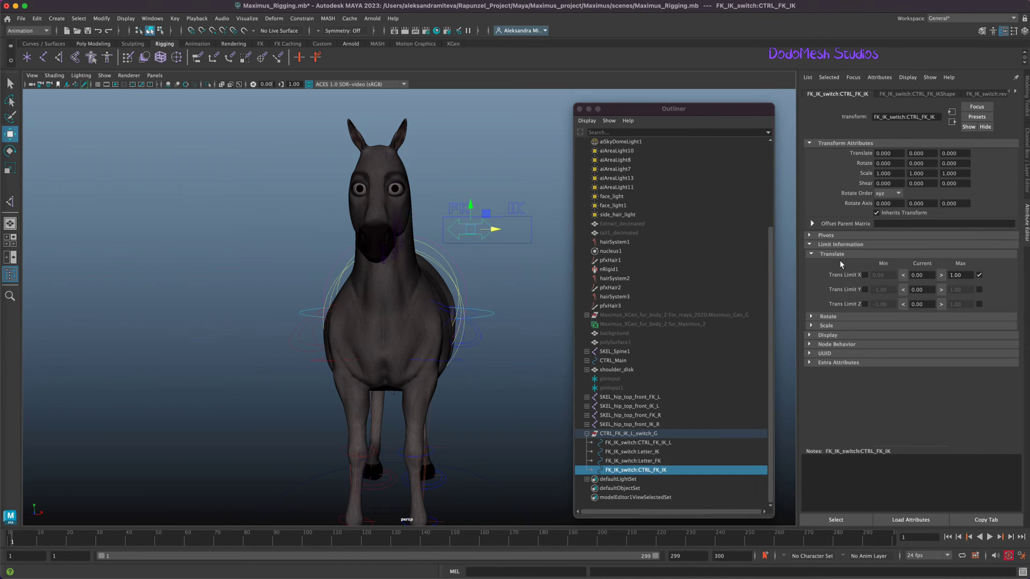
click(823, 247)
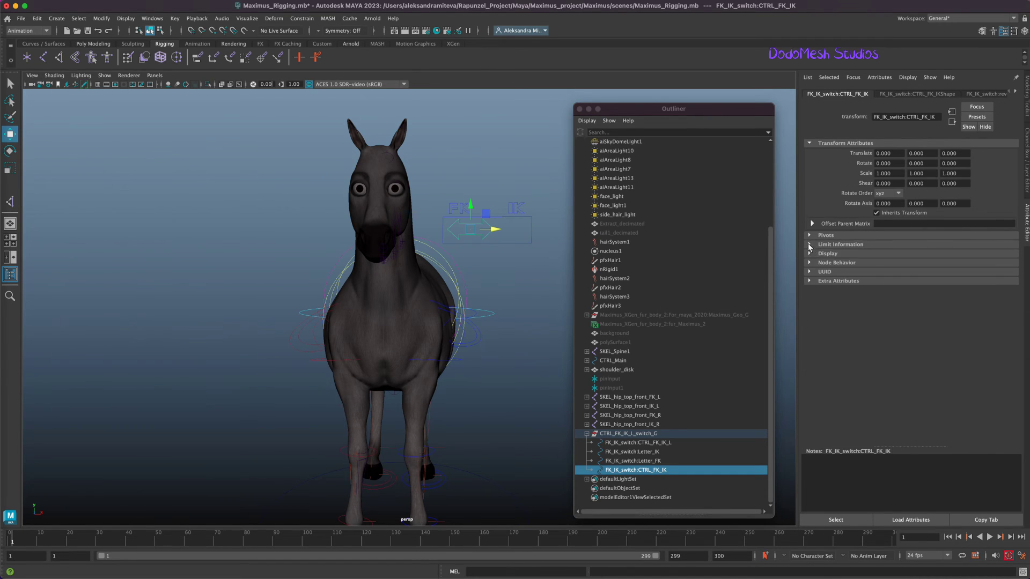
click(816, 242)
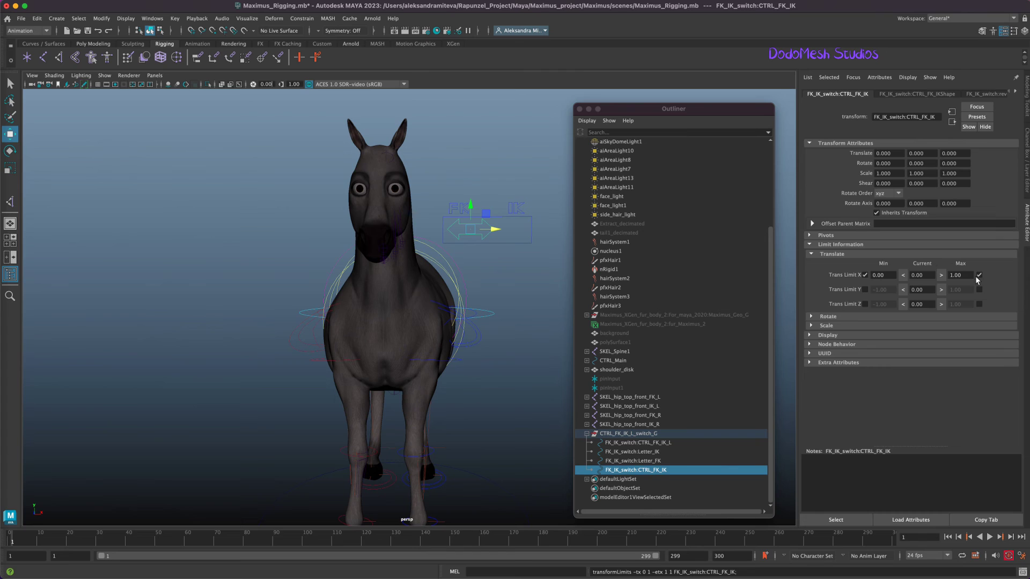
mouse_move(494, 229)
mouse_down()
mouse_move(558, 230)
mouse_move(473, 230)
mouse_move(565, 227)
mouse_up()
click(964, 272)
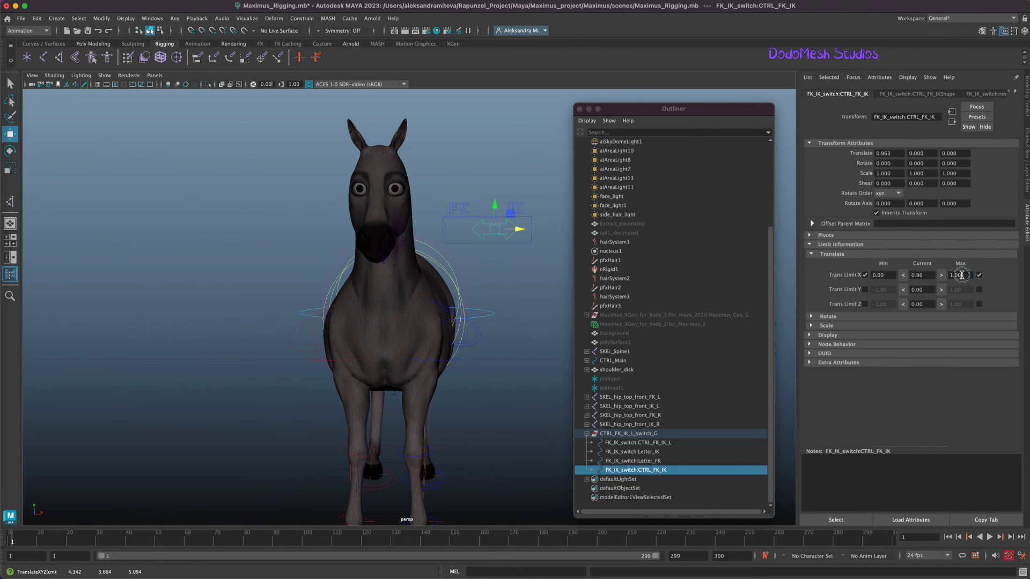
Step: Change the Trans Limit X max to 1.5 and drag the arrow right to check it stops there
text(15)
key(Return)
mouse_move(519, 230)
mouse_down()
mouse_move(544, 231)
mouse_move(475, 242)
mouse_move(555, 228)
mouse_move(479, 241)
mouse_move(538, 231)
mouse_up()
mouse_move(539, 232)
mouse_down()
mouse_move(549, 231)
mouse_move(503, 227)
mouse_move(543, 230)
mouse_up()
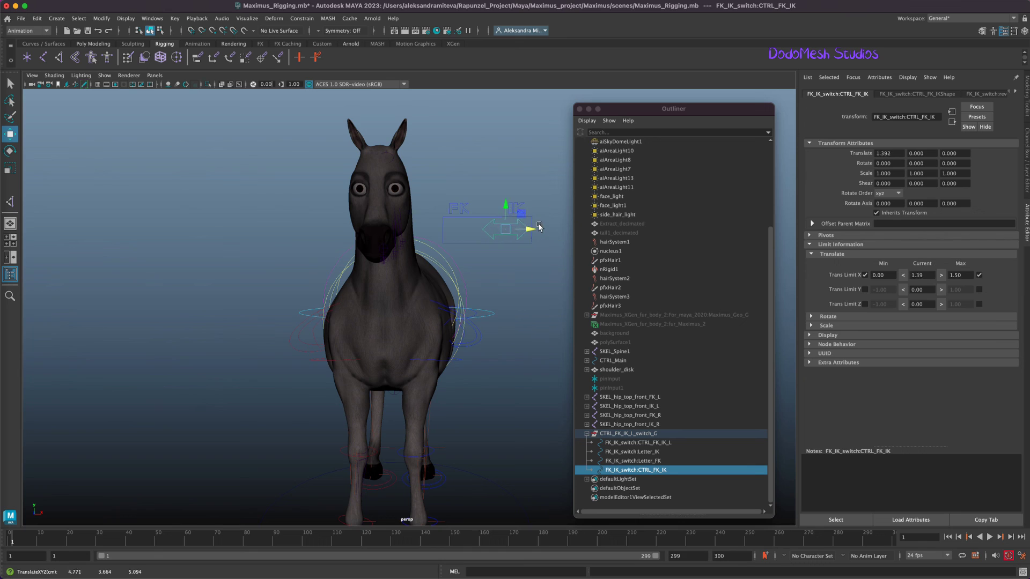